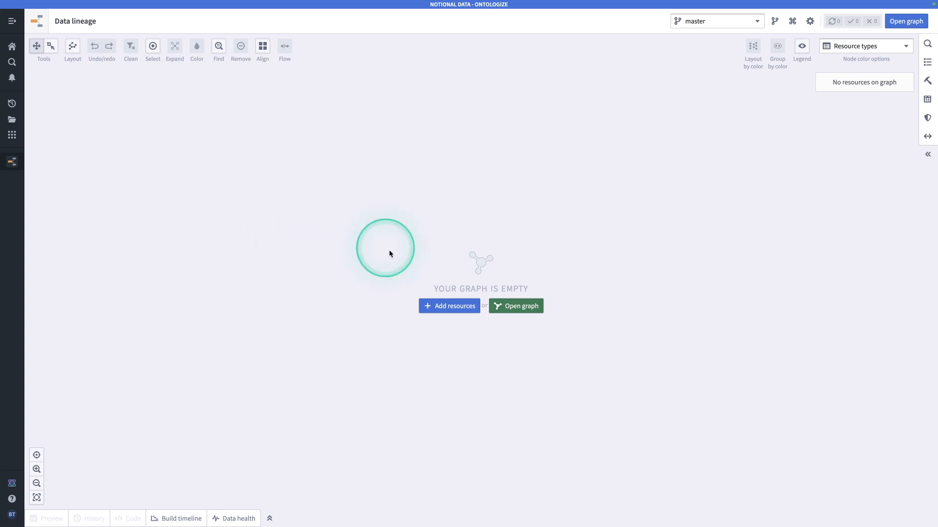
Step: Search for "retail transactions" and add the Retail Transactions dataset to the empty lineage graph
left_click(454, 306)
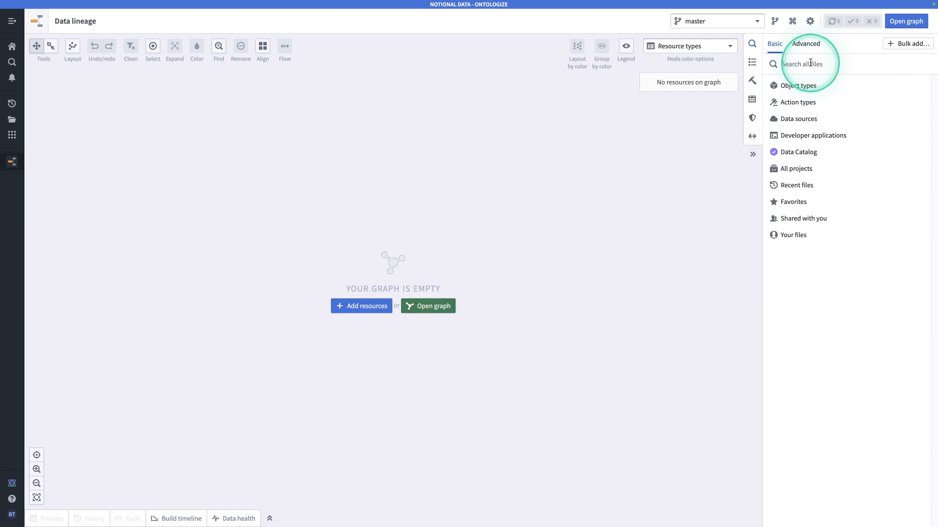
left_click(810, 64)
type("retail transactions")
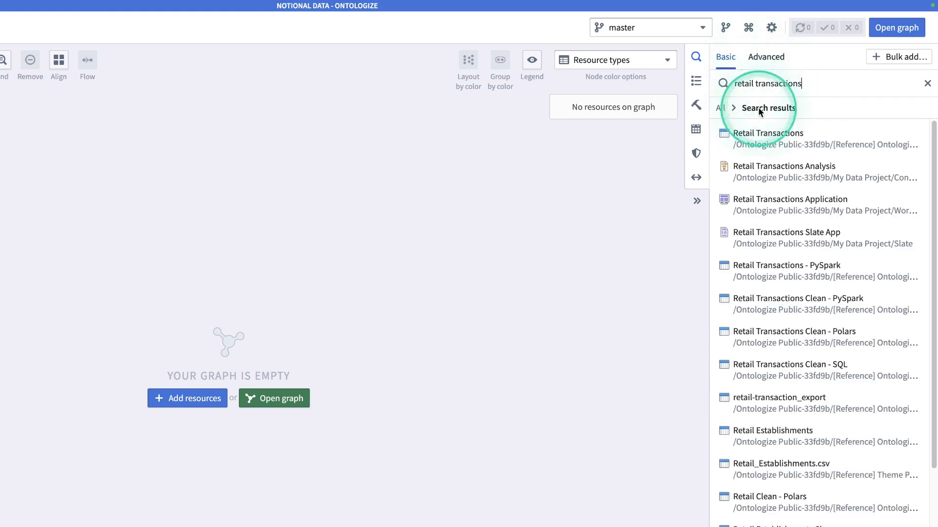
left_click(764, 140)
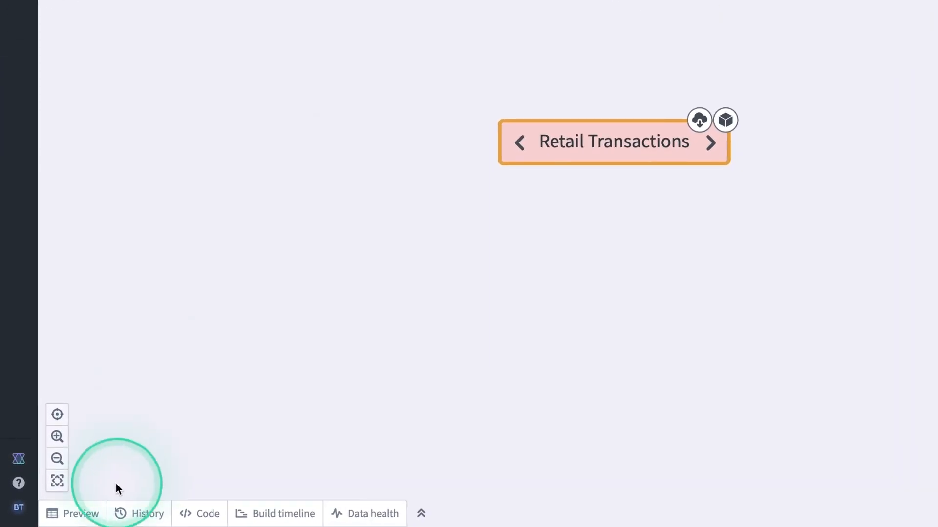
Step: Preview the Retail Transactions dataset, find its total column and show that column's statistics
left_click(75, 517)
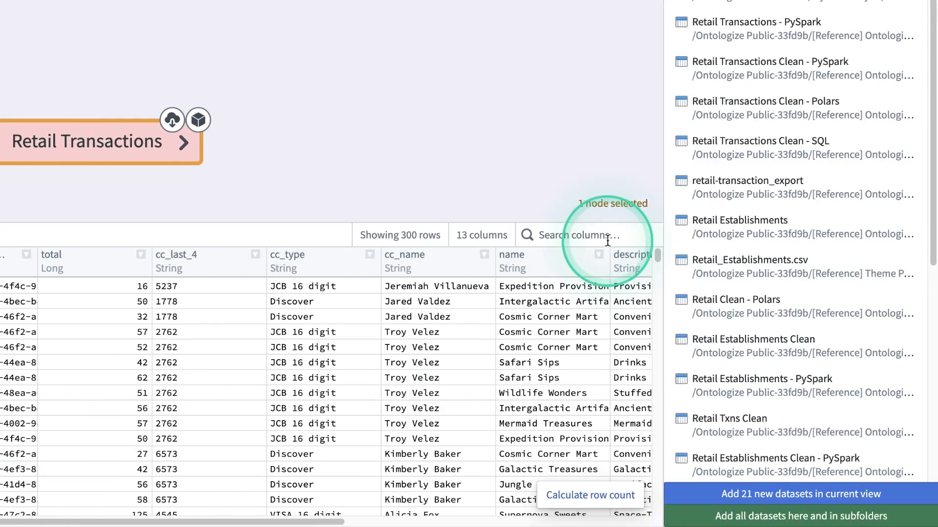
left_click(607, 241)
type("total")
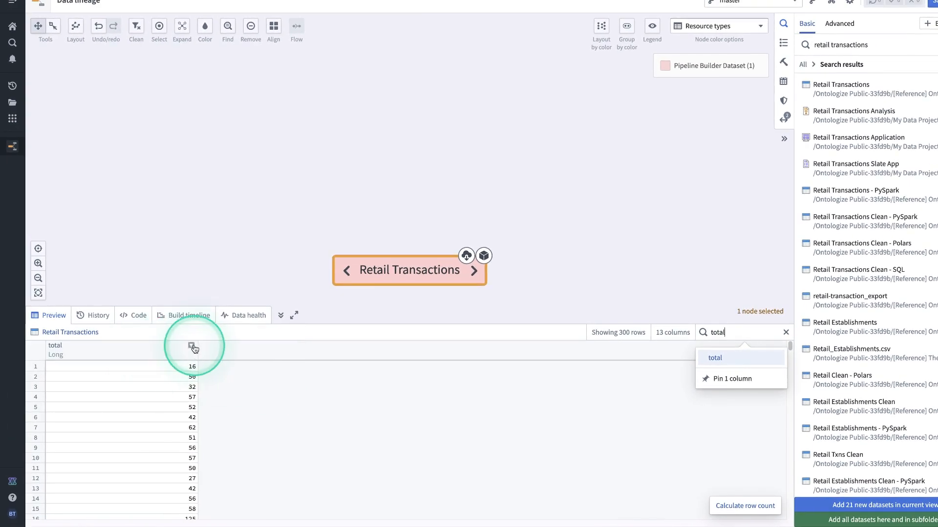
left_click(194, 348)
left_click(222, 443)
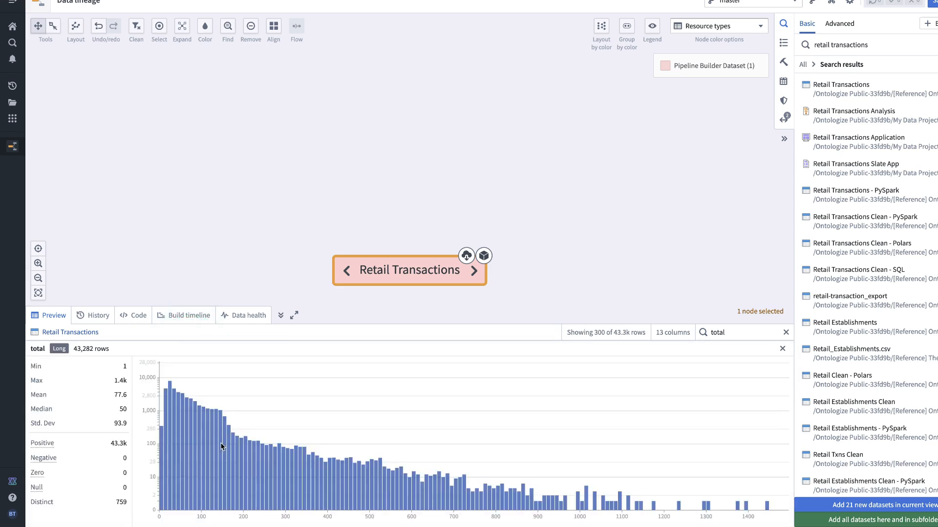
Step: Show the transform code of the Retail Transactions - PySpark dataset and start a quick edit of it
left_click(134, 315)
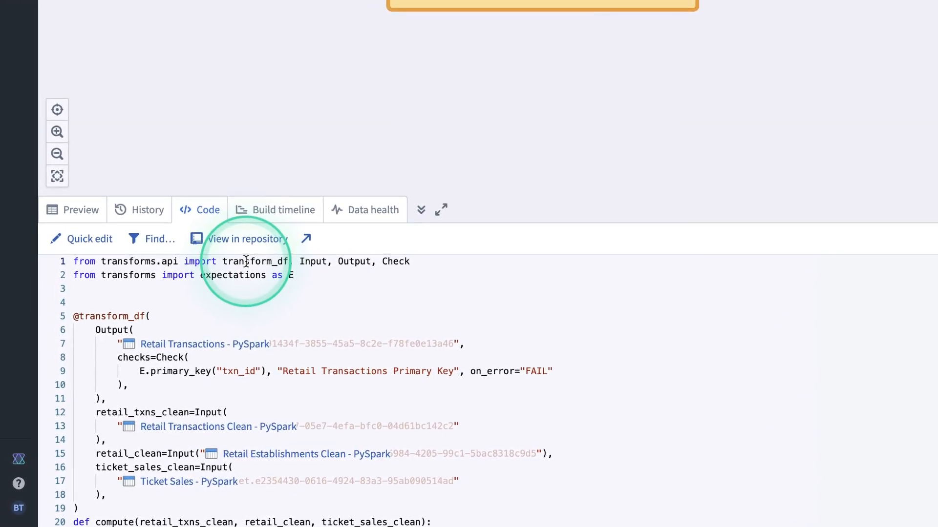
left_click(83, 240)
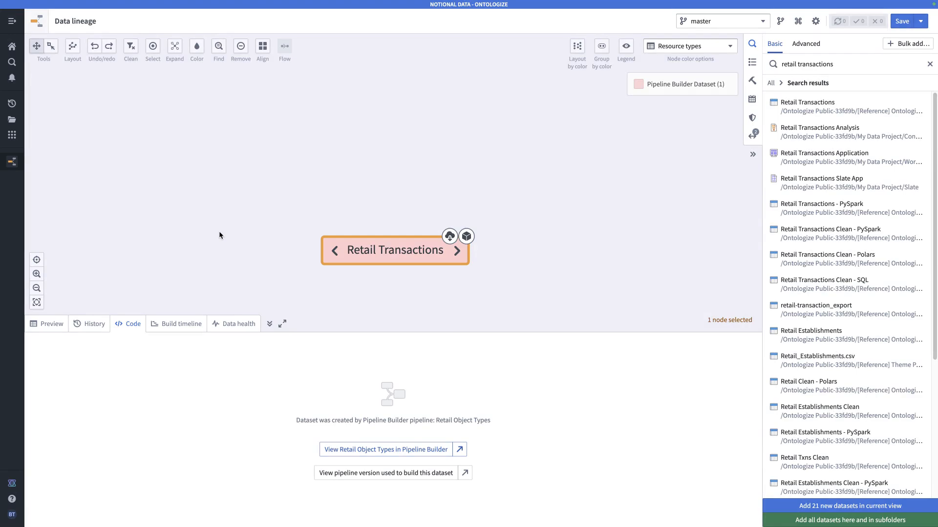
Step: Show the direct parent datasets of the Retail Transactions node on the graph
left_click_drag(247, 265, 227, 215)
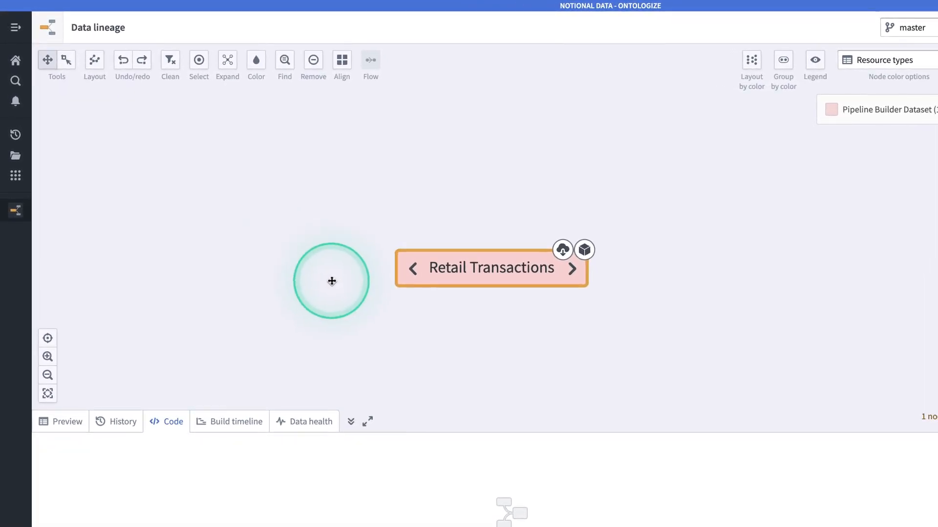
left_click(413, 269)
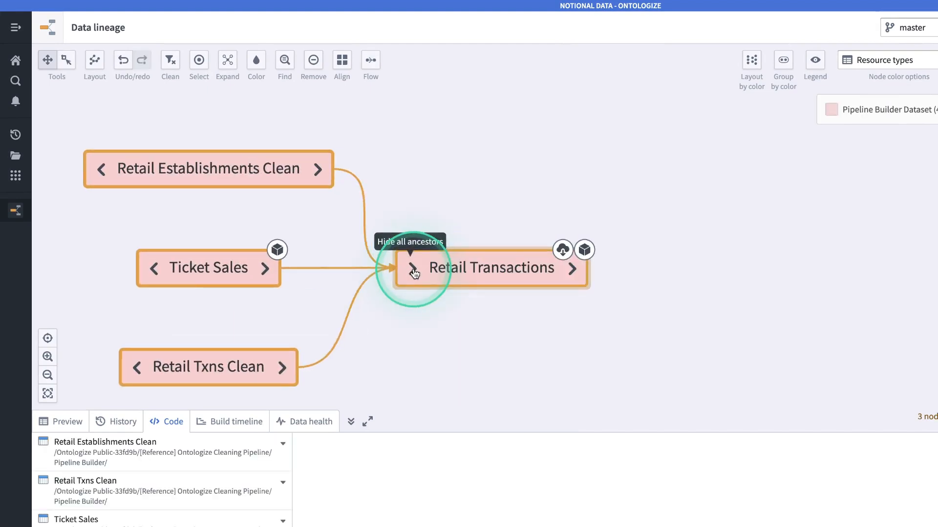
left_click_drag(372, 328, 509, 339)
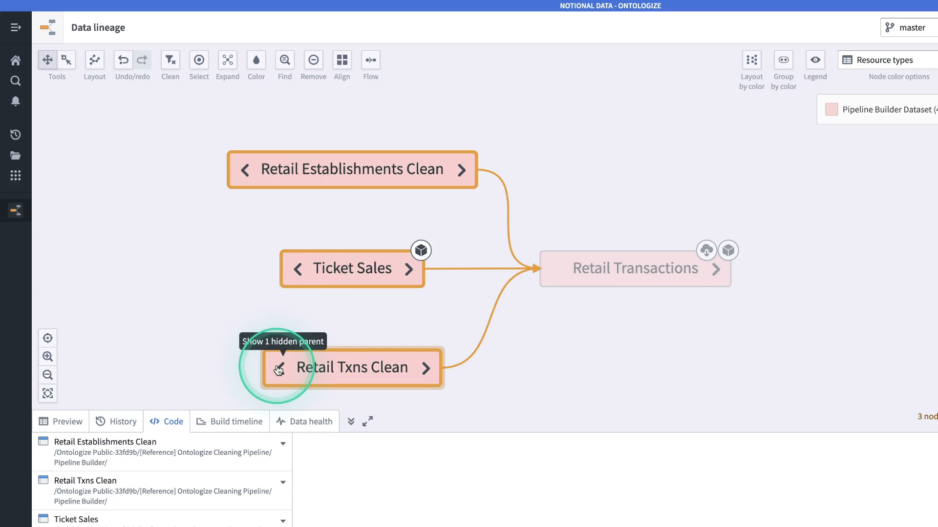
Step: Expand all parent levels of the Retail Transactions node and add the 7 remaining upstream nodes
mouse_move(612, 271)
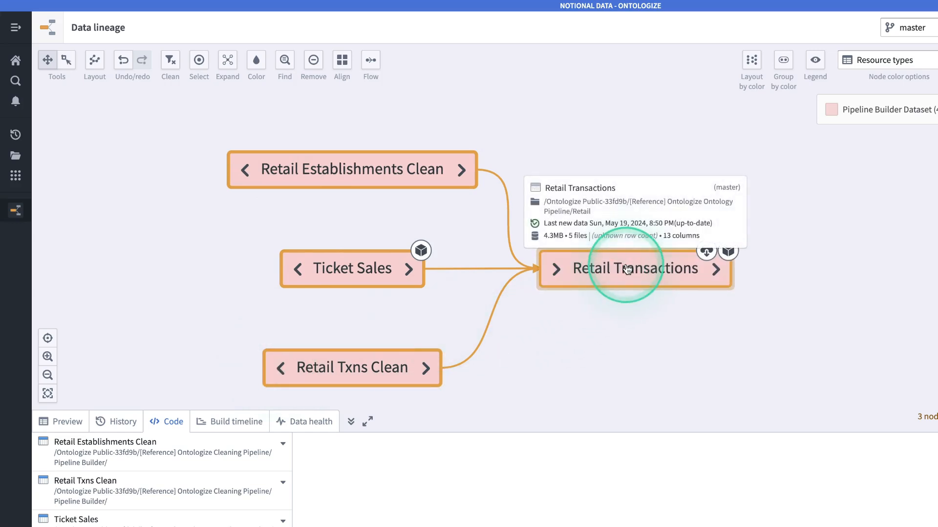
left_click(636, 270)
right_click(624, 270)
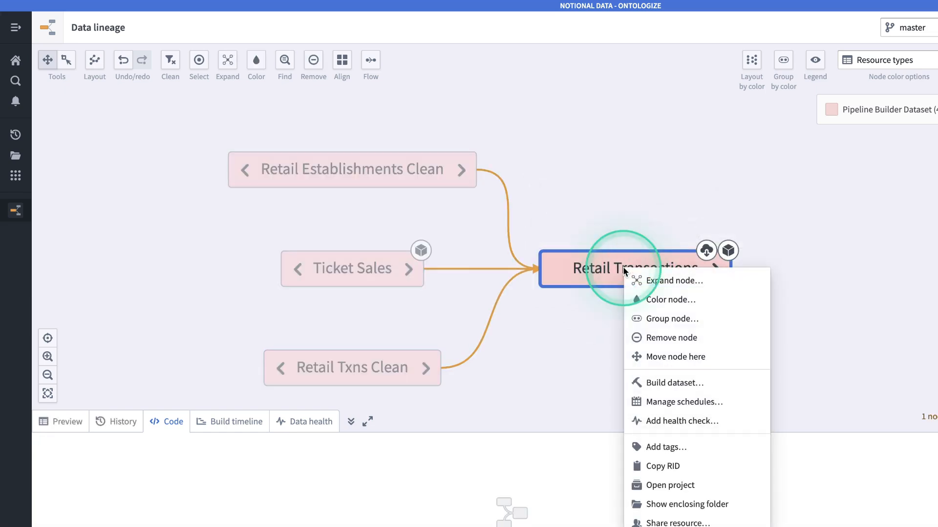
left_click(651, 280)
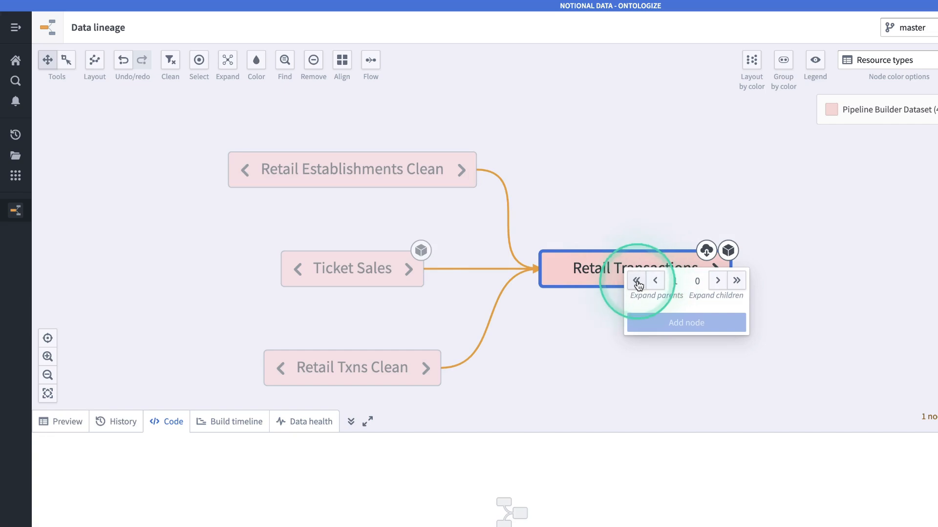
left_click(637, 281)
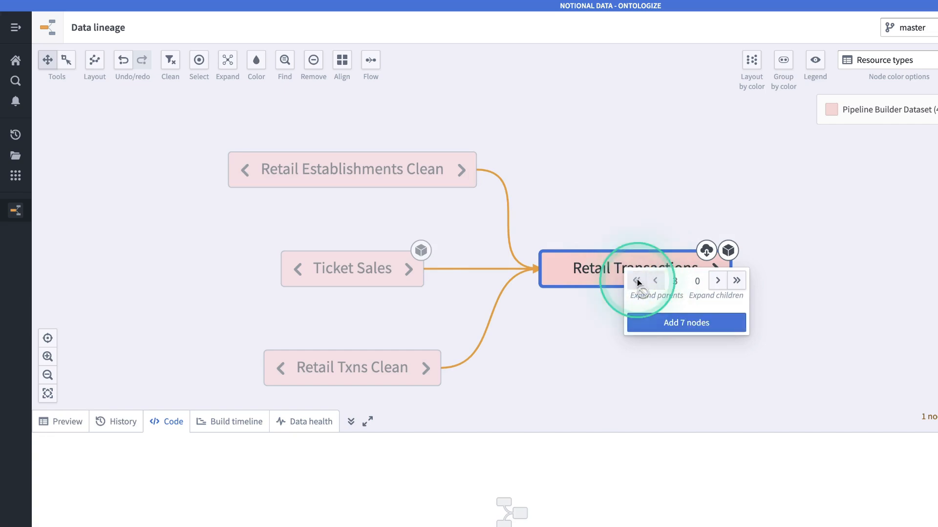
left_click(680, 323)
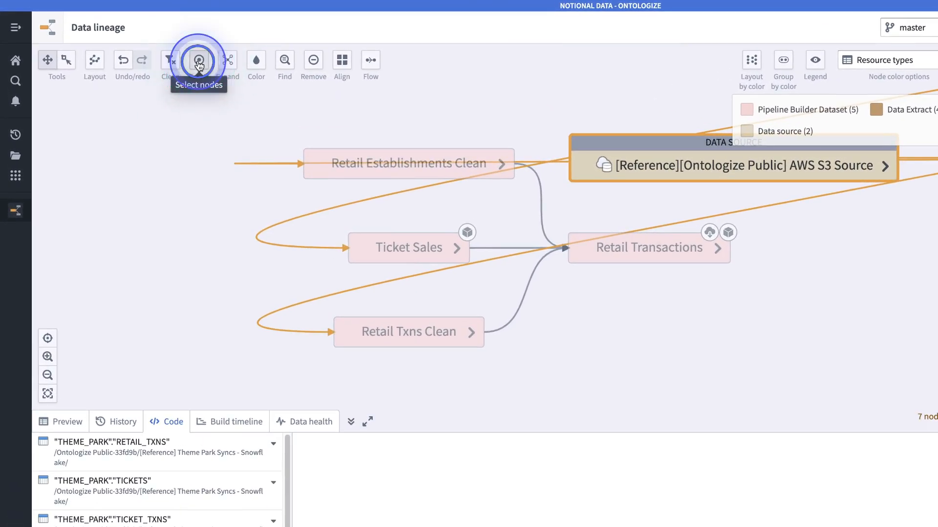
Step: Select all nodes on the graph and arrange them in the Hierarchy layout
left_click(153, 47)
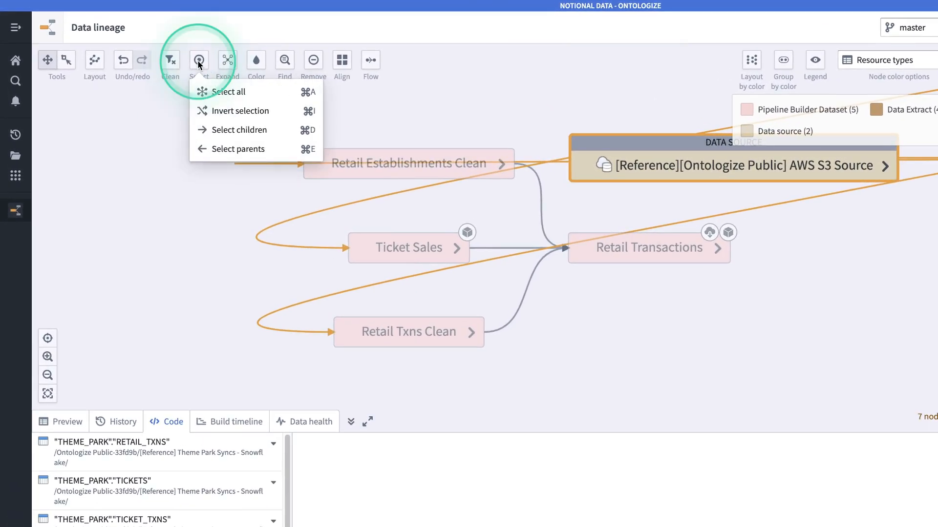
left_click(248, 93)
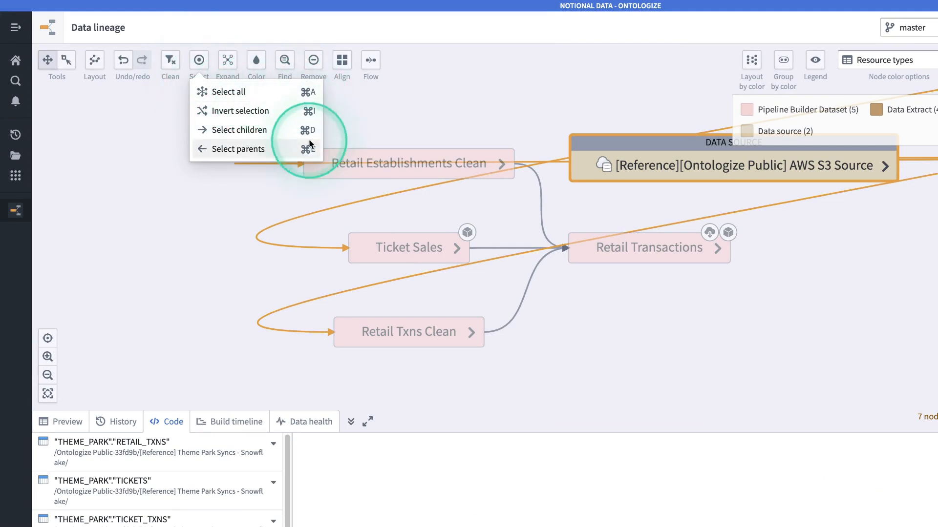
left_click(246, 93)
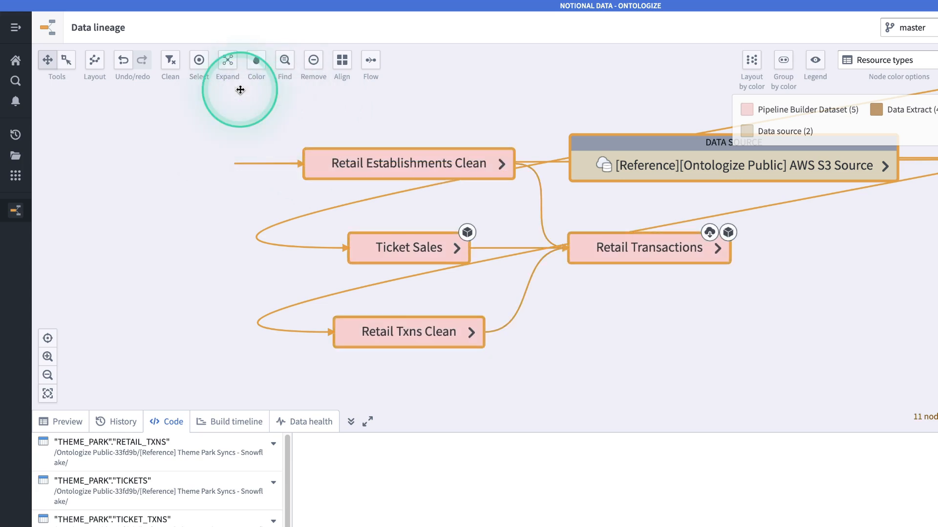
left_click(94, 61)
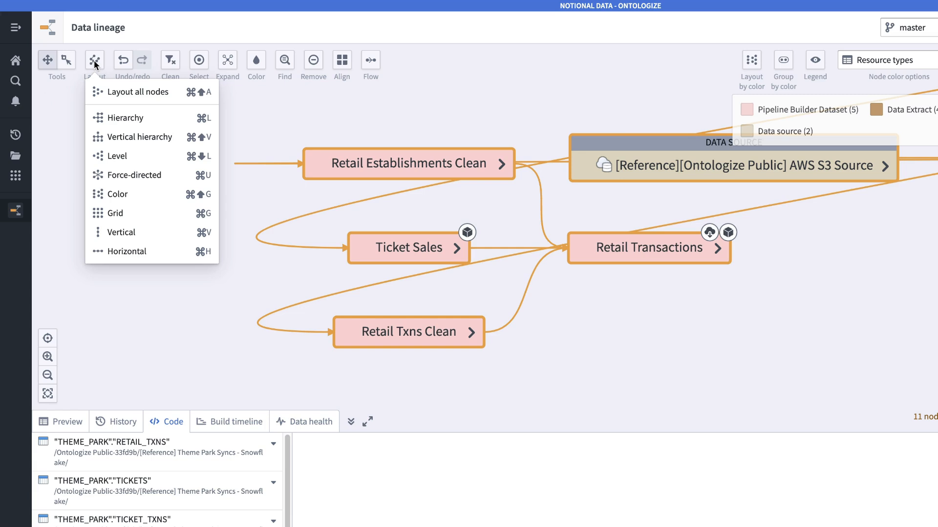
left_click(134, 120)
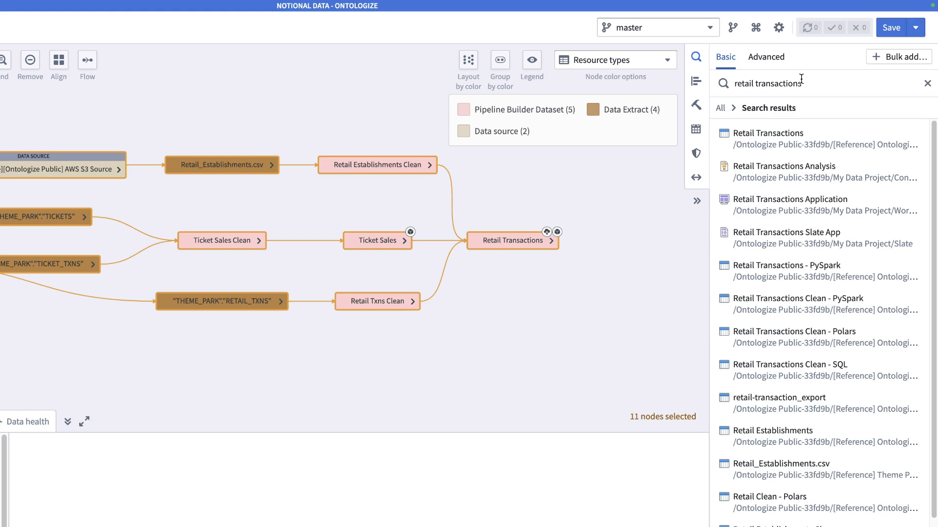
Step: Use the selection histogram to narrow the selection to the datasets containing the cc_last_4 column
left_click(694, 83)
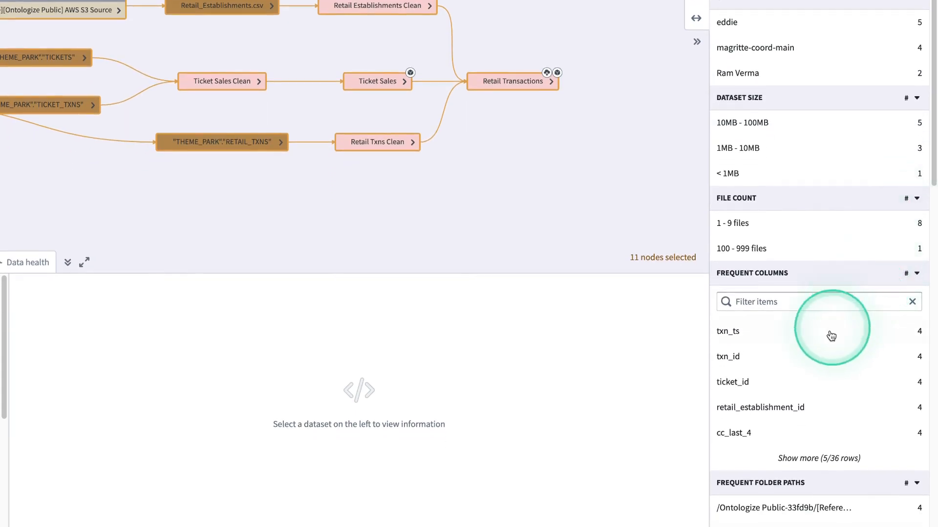
left_click(758, 439)
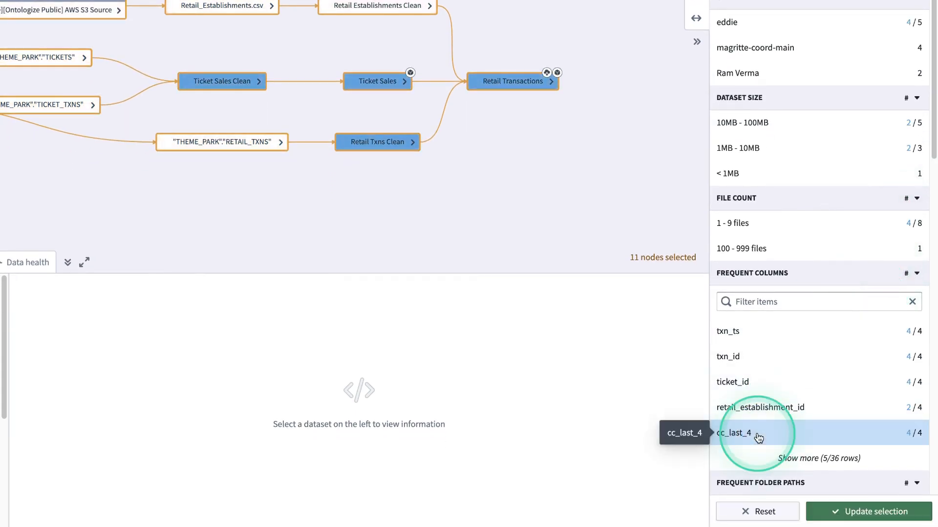
left_click(872, 511)
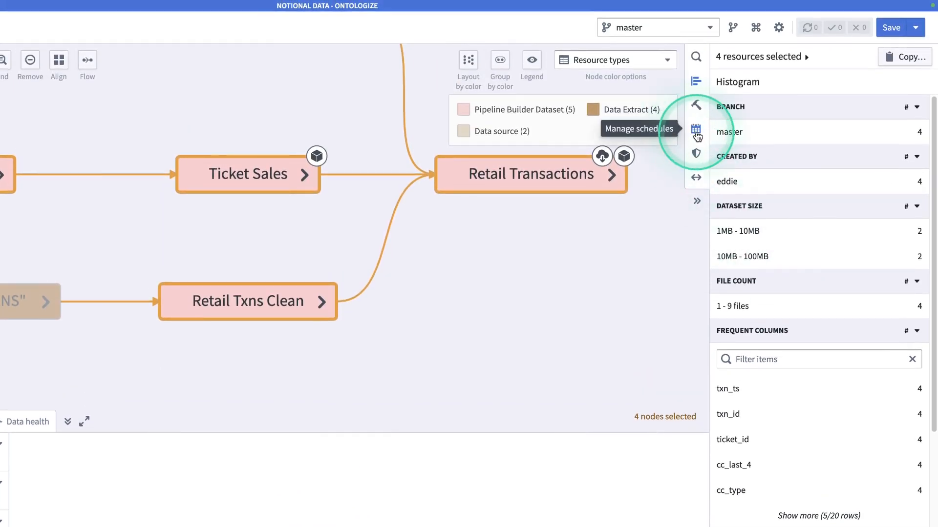
Step: Review the schedules of the whole graph, and add the related Retail Transactions Slate App and Retail Transactions Analysis as nodes
left_click(636, 252)
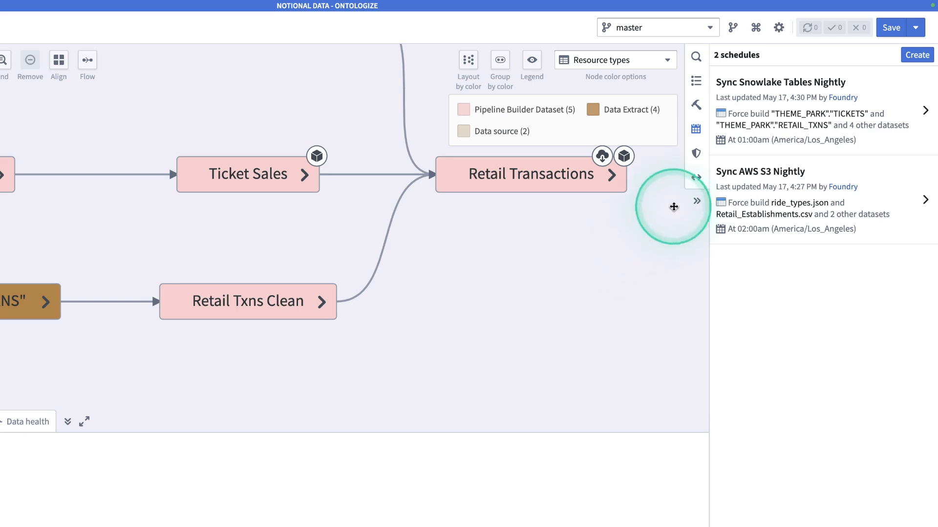
left_click(697, 178)
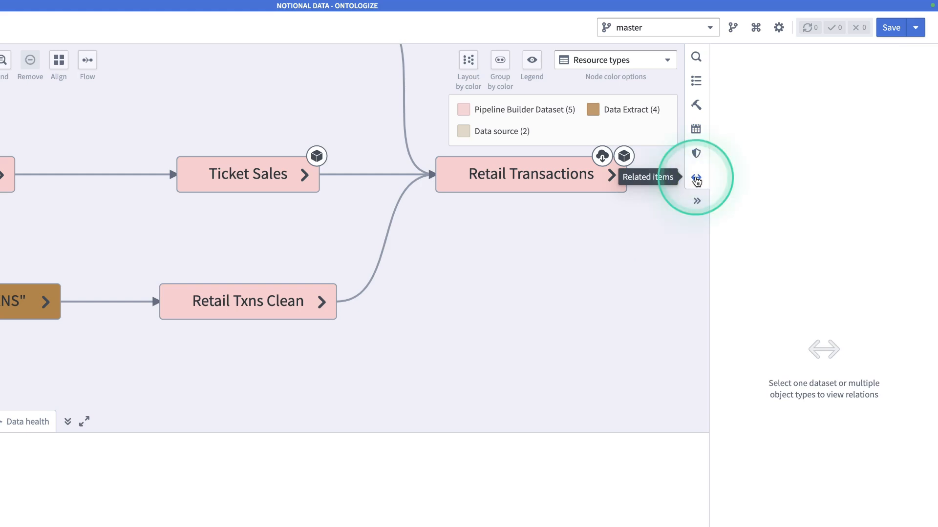
left_click(561, 174)
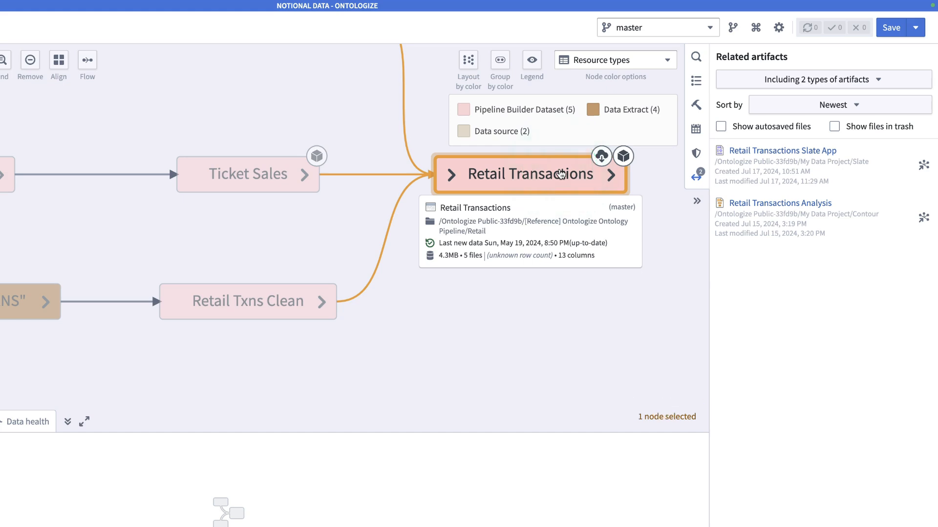
left_click(924, 166)
left_click(924, 217)
Step: Move the Retail Transactions Analysis and Slate App nodes downstream of Retail Transactions, below and to its right
left_click_drag(277, 229, 639, 303)
left_click(175, 191)
left_click_drag(176, 192, 678, 376)
left_click_drag(392, 353, 229, 332)
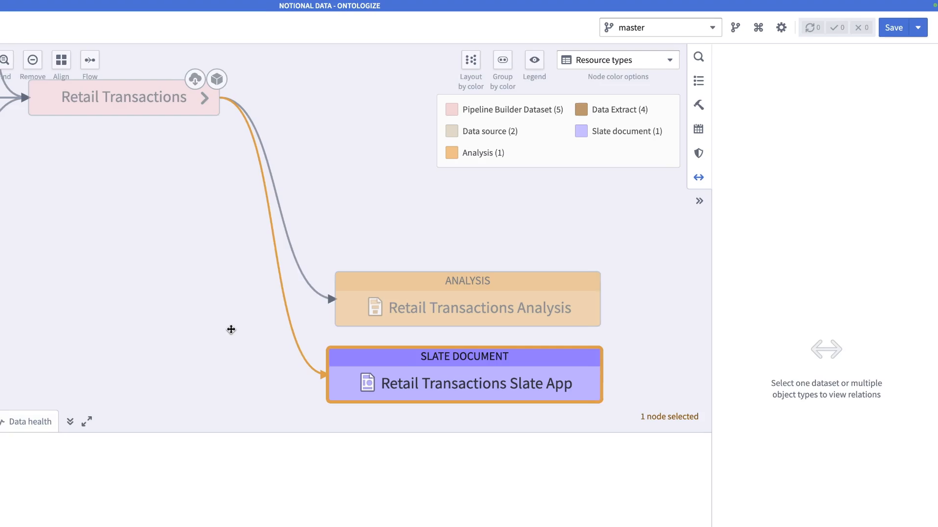
Step: Expand the Retail Transactions node's object types and place the Retail Transaction object type farther to its right
left_click(171, 282)
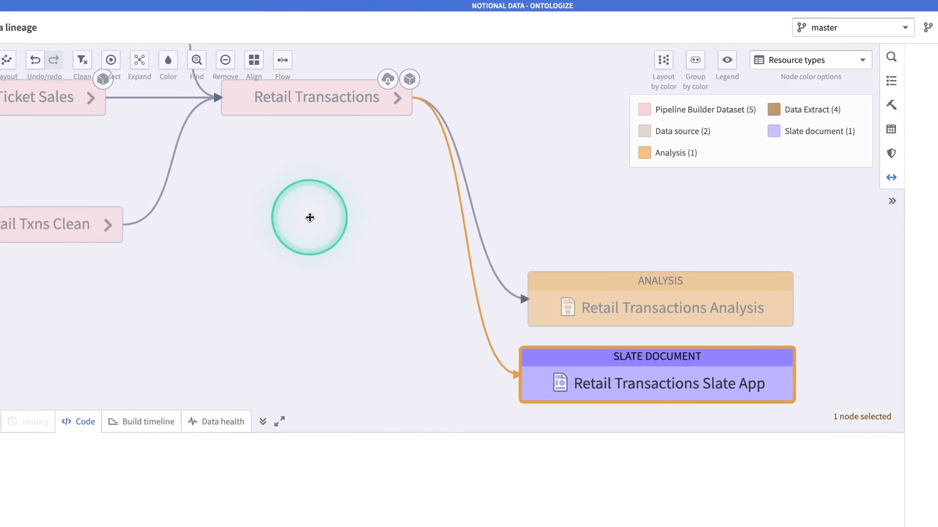
left_click_drag(276, 218, 355, 315)
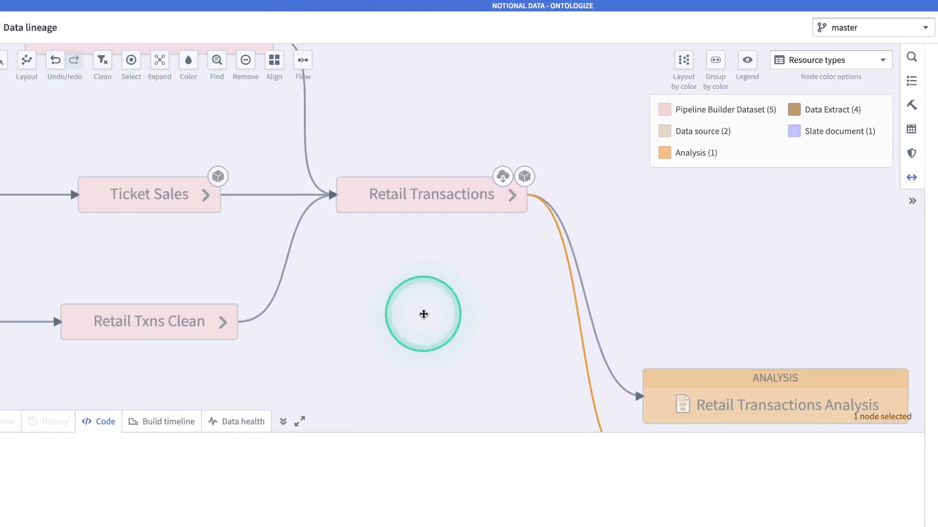
left_click(384, 215)
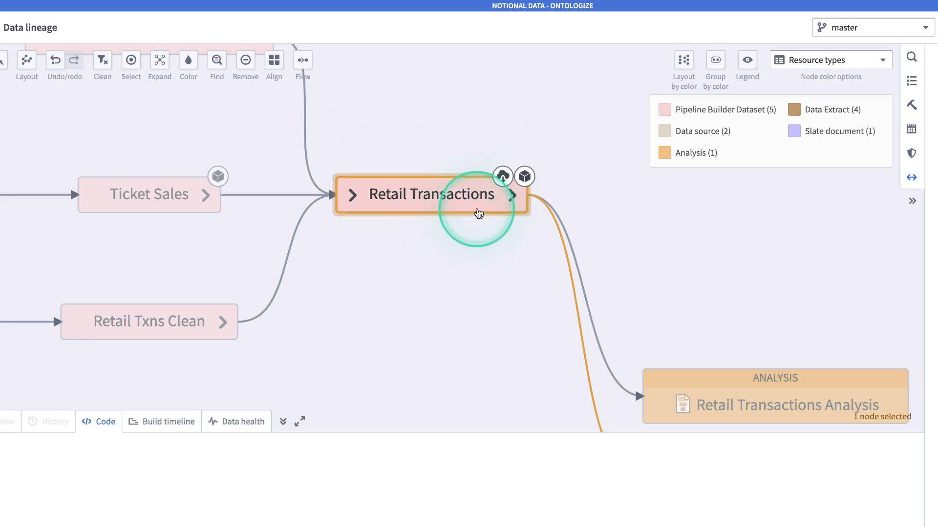
left_click(512, 196)
left_click(576, 202)
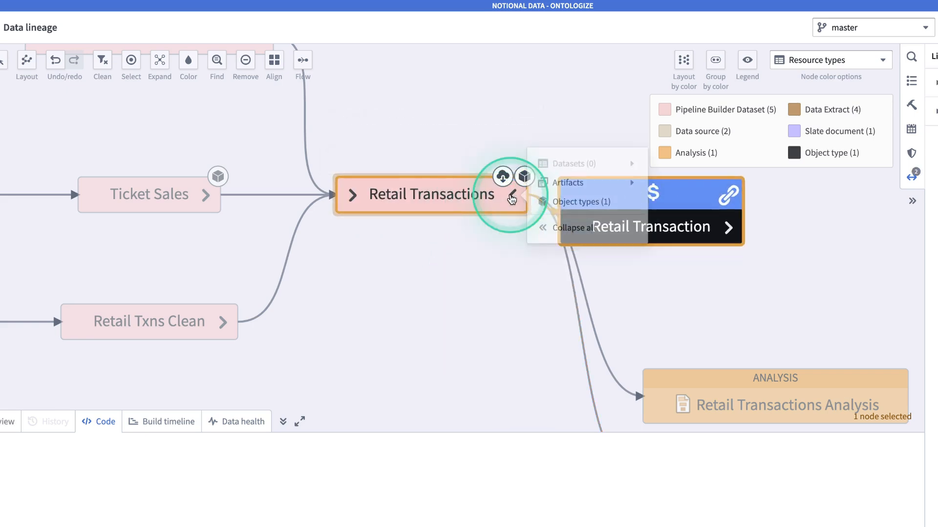
left_click(684, 190)
left_click_drag(684, 191, 753, 191)
Step: Expand the children of the Retail Transaction object type and reposition the Retail Transactions Application module node below retail-transaction_export
left_click_drag(789, 268, 334, 230)
left_click(386, 197)
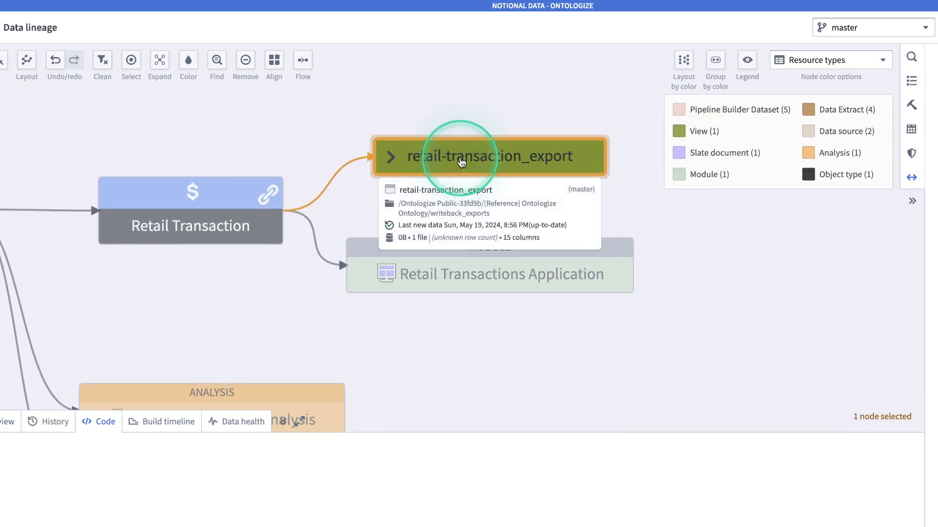
left_click(459, 262)
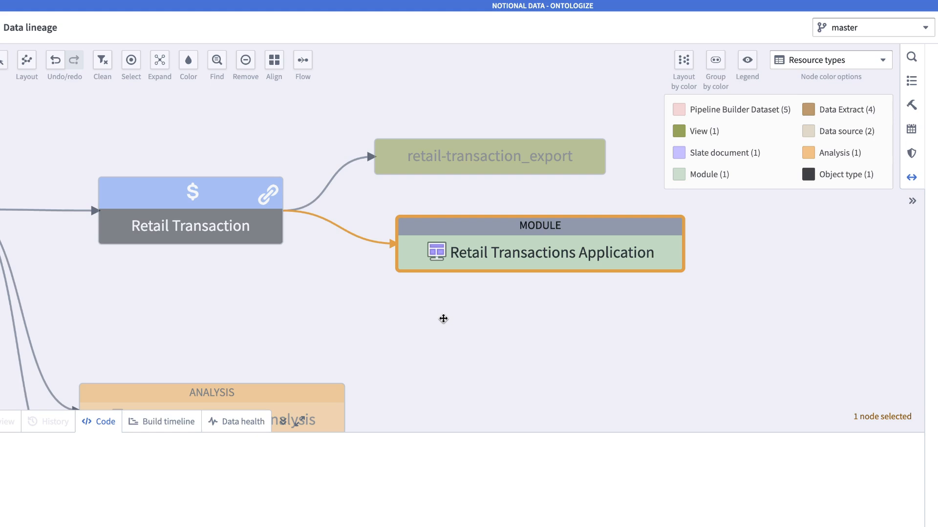
left_click(764, 137)
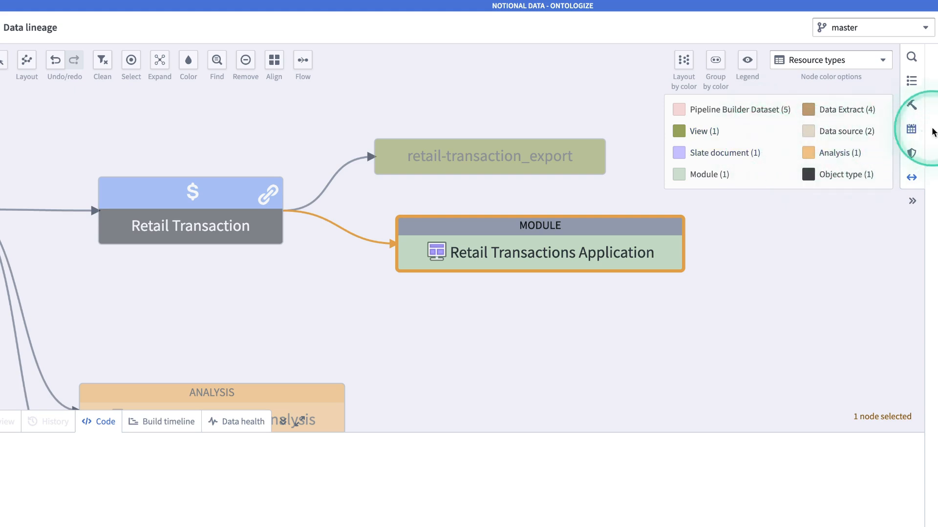
Step: Color the graph nodes by Time last built and examine the build times of the datasets feeding Retail Transactions
left_click(887, 58)
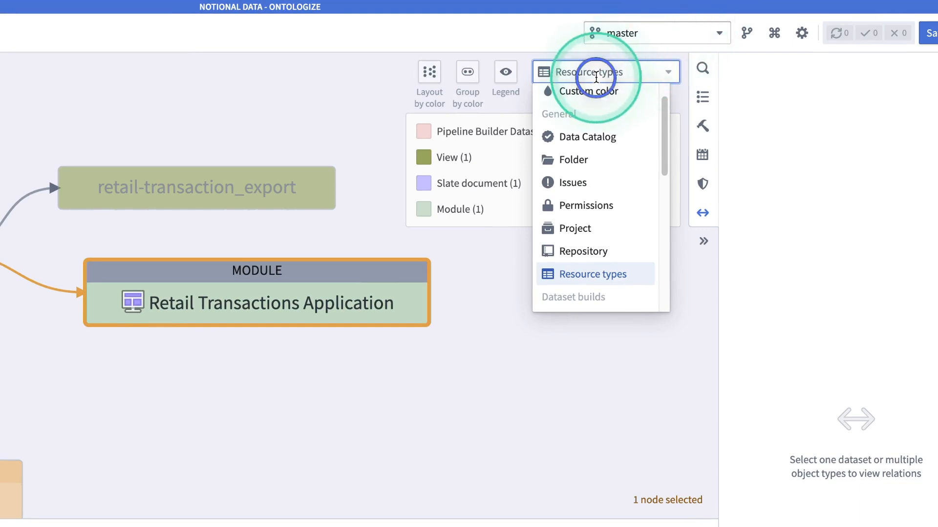
type("time last")
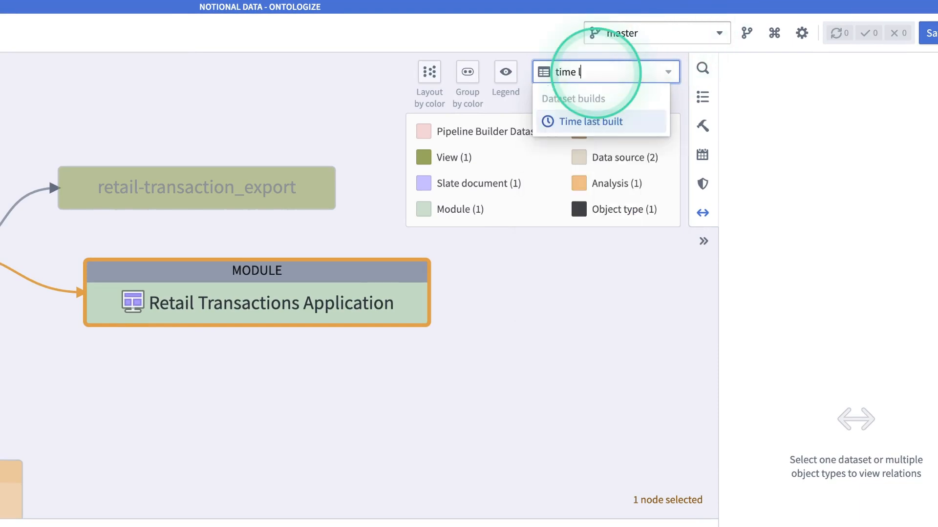
type(" built")
left_click(606, 122)
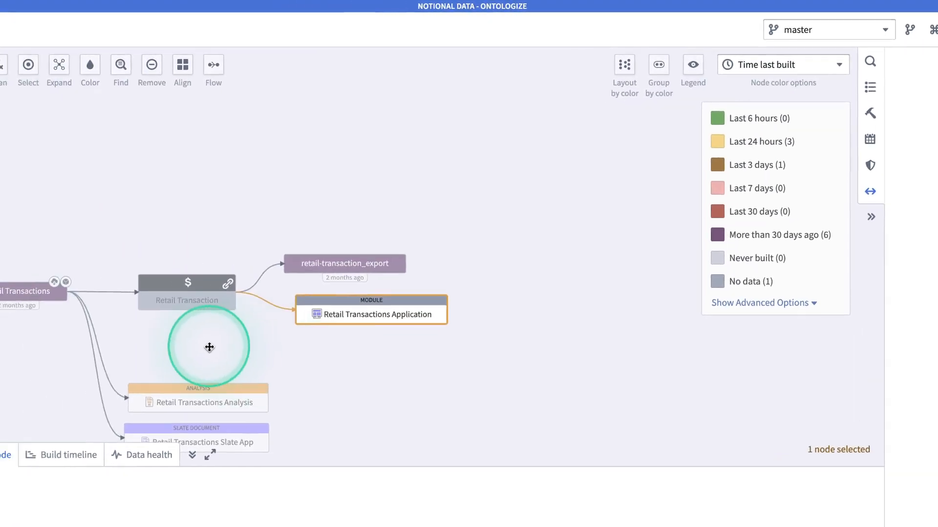
left_click_drag(558, 316, 645, 307)
scroll(605, 309, "down", 4)
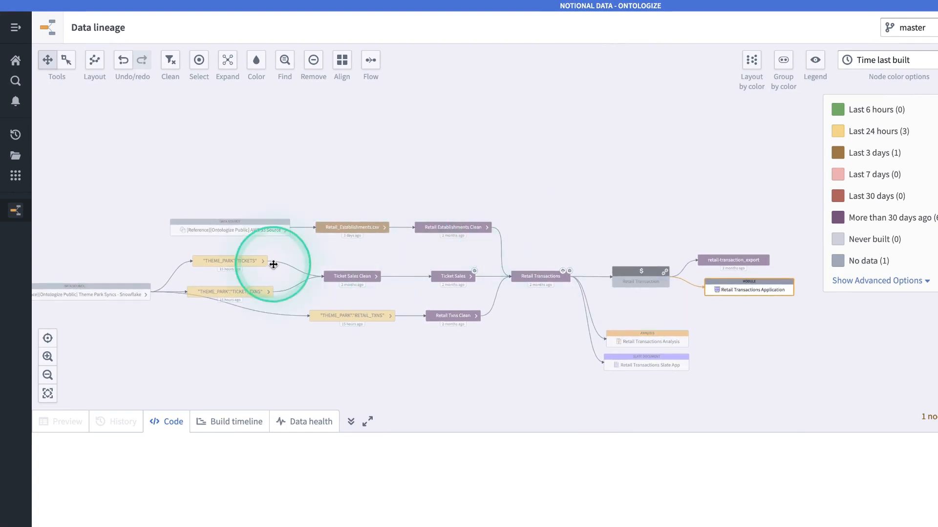
scroll(199, 292, "up", 4)
left_click(148, 325)
left_click_drag(156, 319, 295, 320)
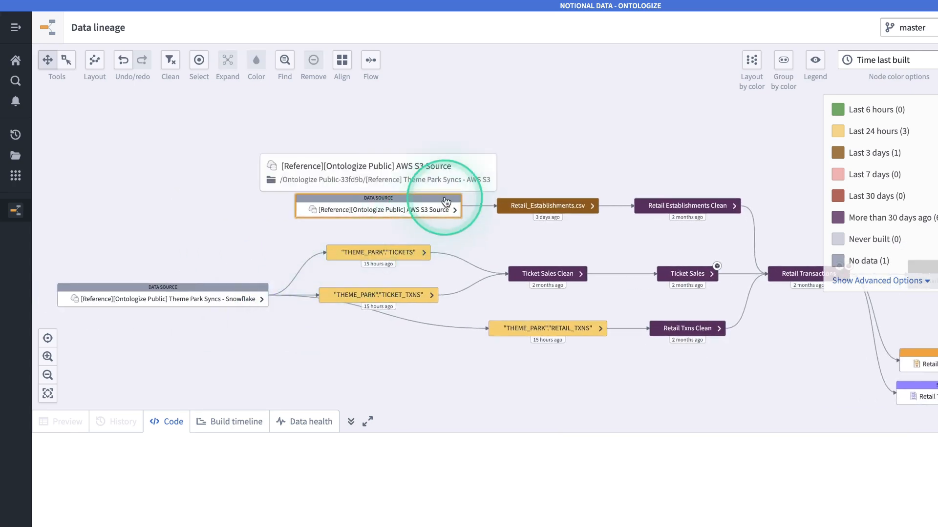
scroll(440, 208, "up", 2)
left_click_drag(707, 254, 419, 188)
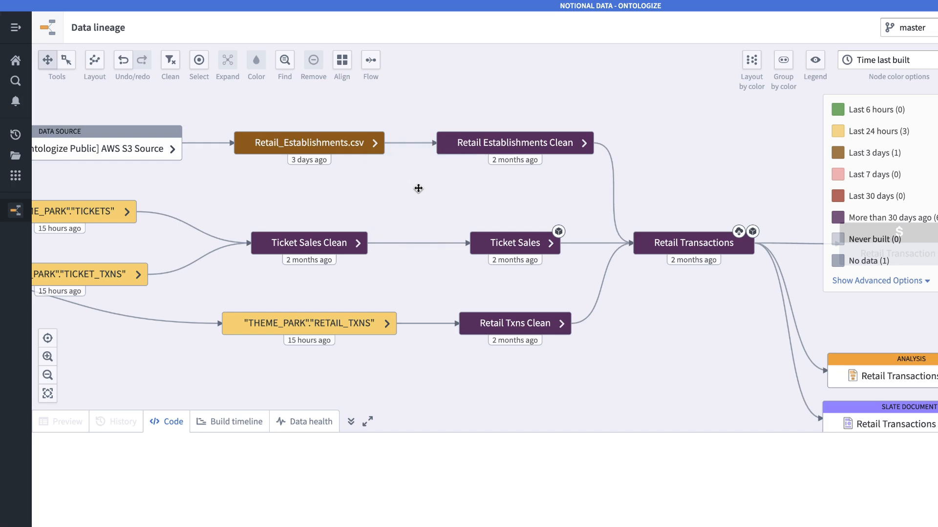
Step: Color the graph nodes by Out-of-date and check the status of the Retail Transactions dataset
left_click(884, 60)
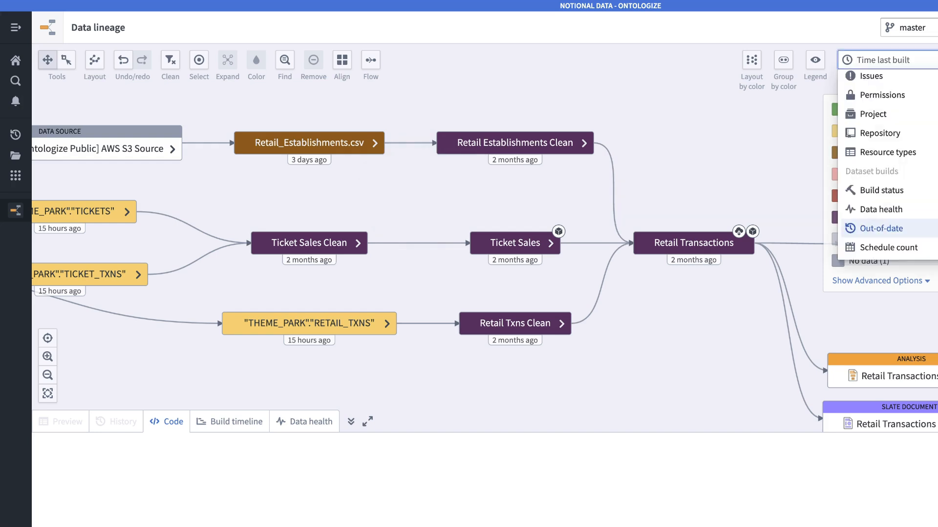
type("out")
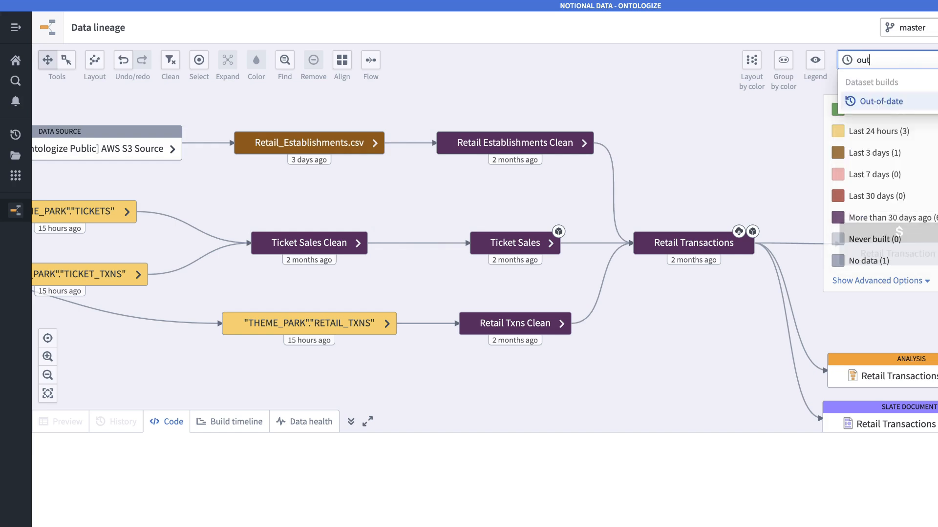
left_click(891, 101)
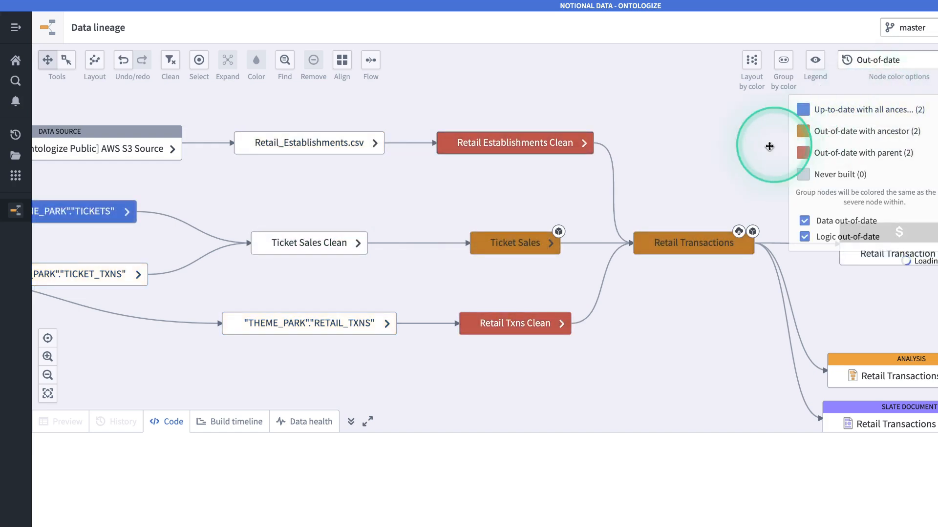
left_click(700, 243)
mouse_move(701, 244)
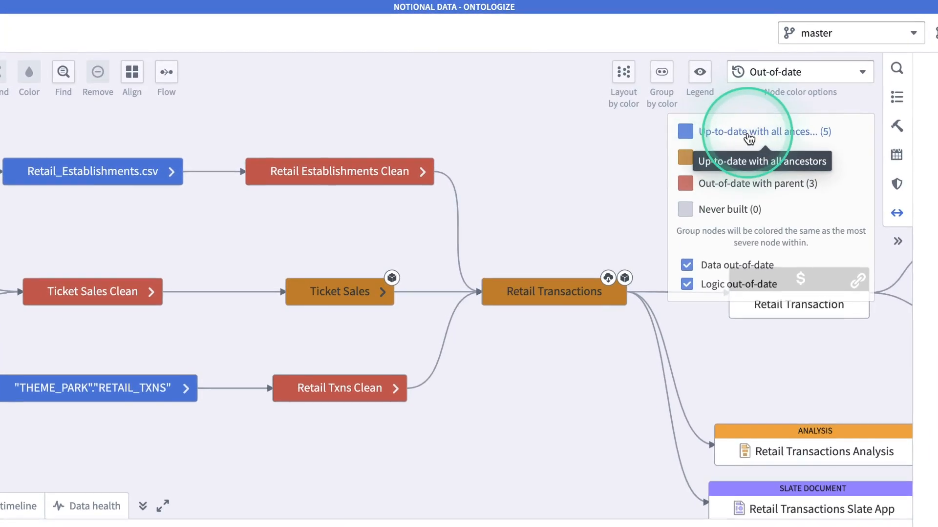
Step: Color the graph nodes by Permissions and view the data access in datasets as another user
left_click(781, 72)
type("permissions")
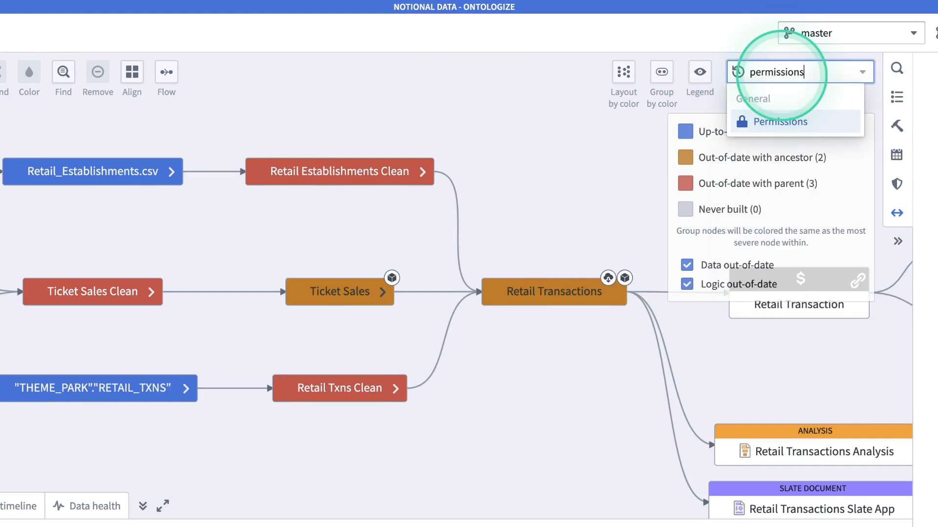
key("Return")
left_click(746, 228)
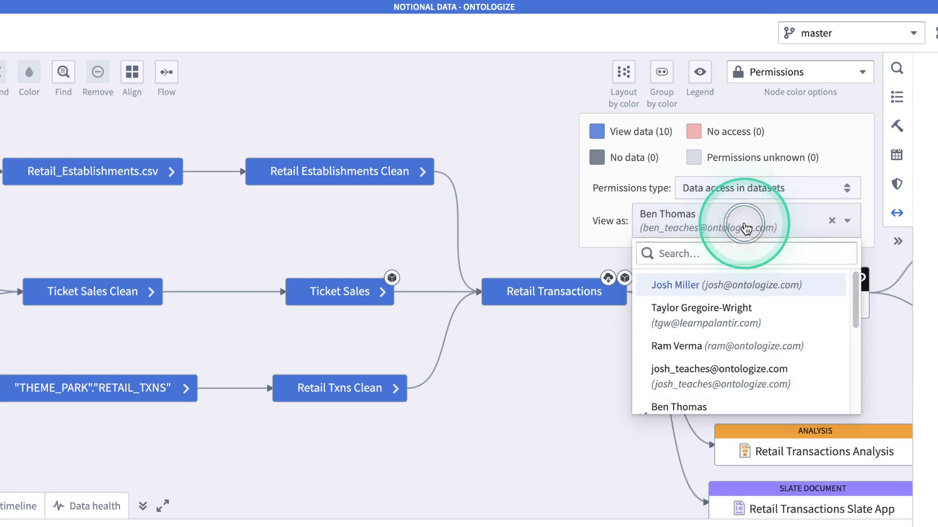
type("josh")
key("Return")
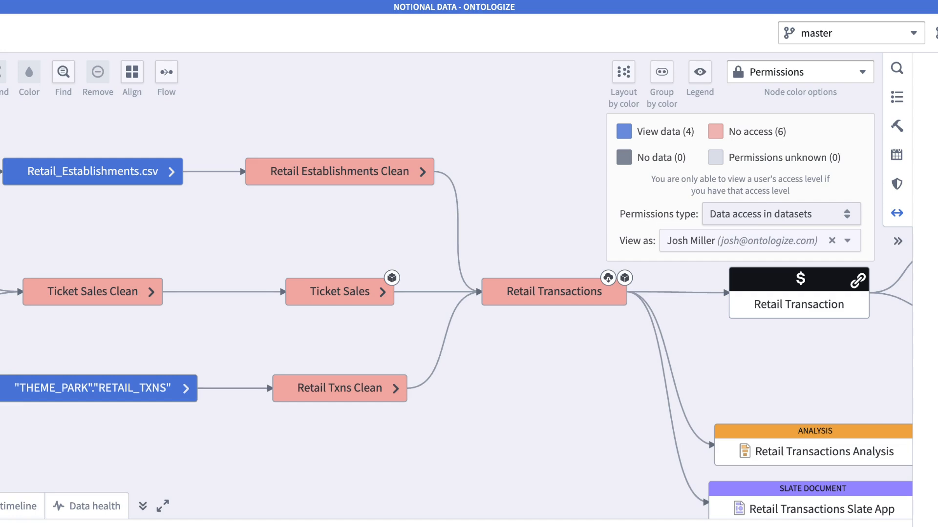
Step: Switch the permissions view to a different user's first matching account
left_click(768, 241)
type("tay")
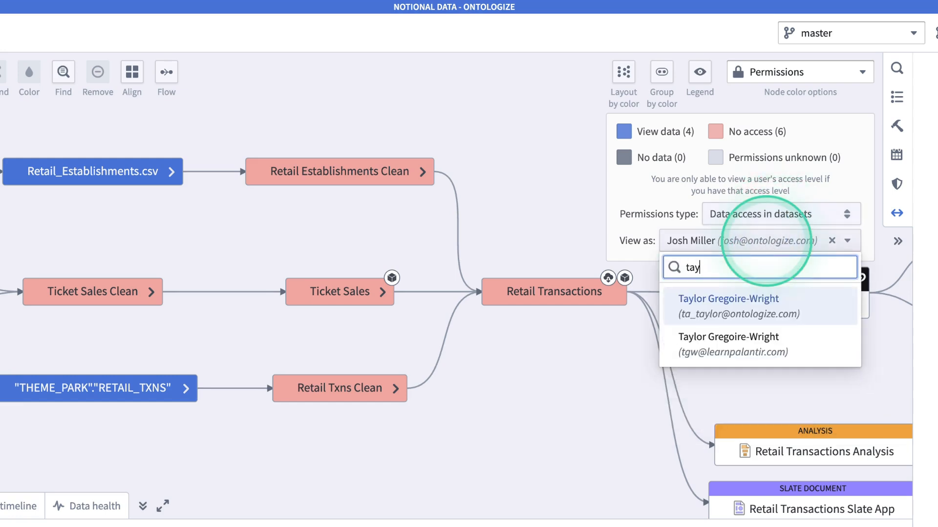
left_click(740, 307)
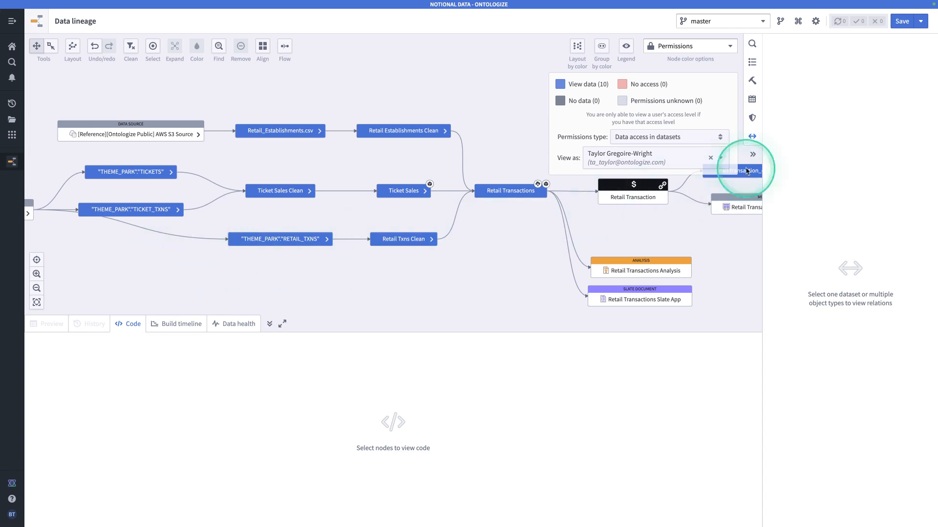
Step: Save the graph as "Retail Transactions Lineage" in the Data Lineage folder of My Data Project
left_click(901, 21)
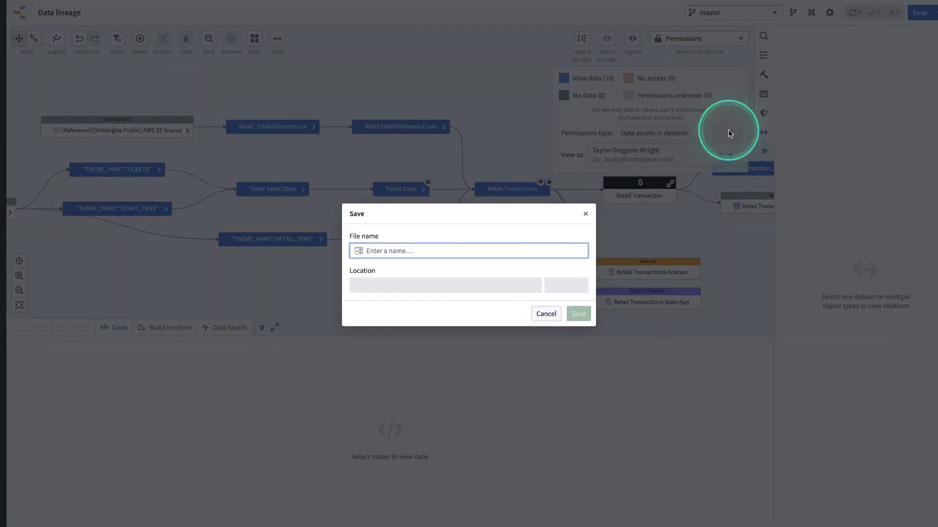
left_click(413, 250)
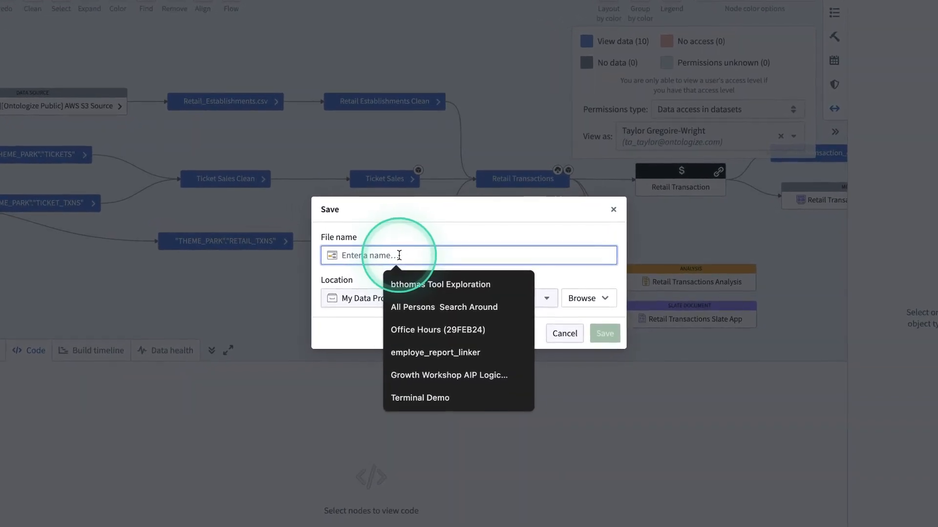
type("Retail Transactions Lineage")
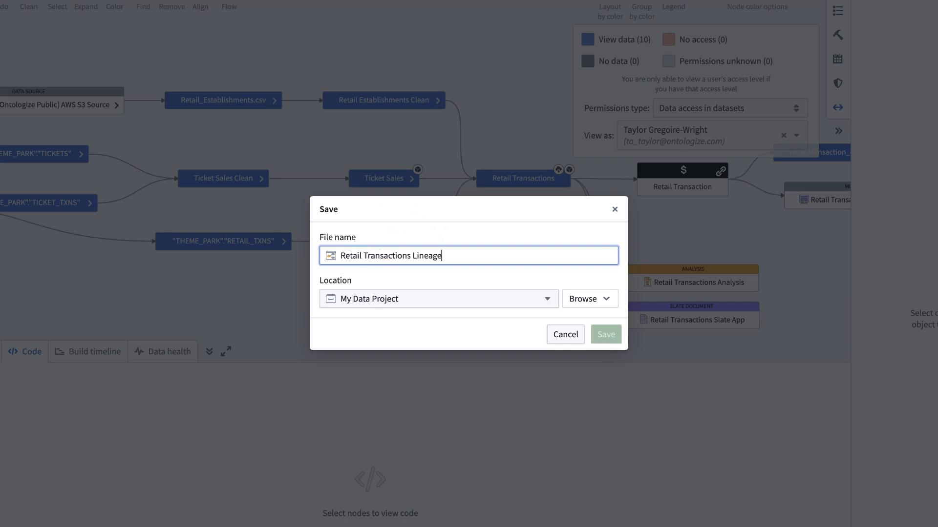
left_click(583, 298)
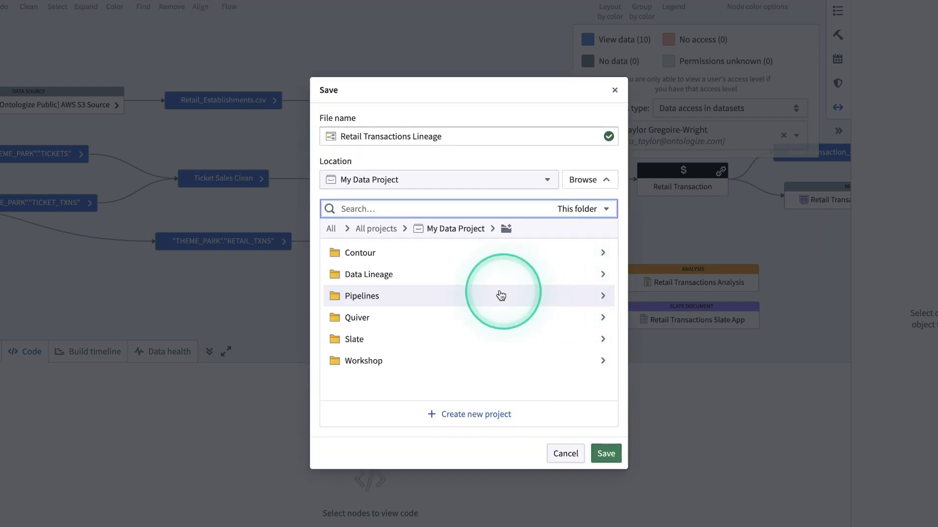
left_click(389, 272)
left_click(605, 453)
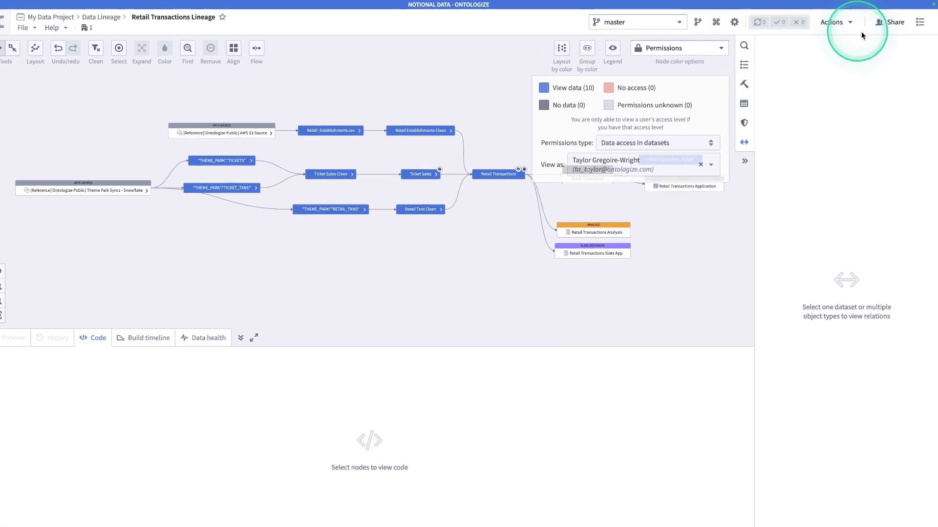
Step: Show the saved graph's available actions for saving, sharing and exporting
left_click(850, 23)
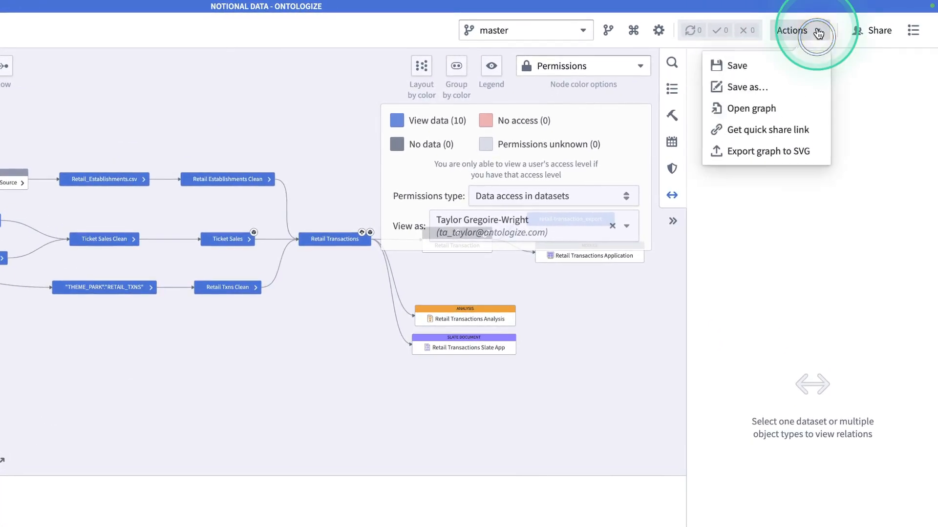